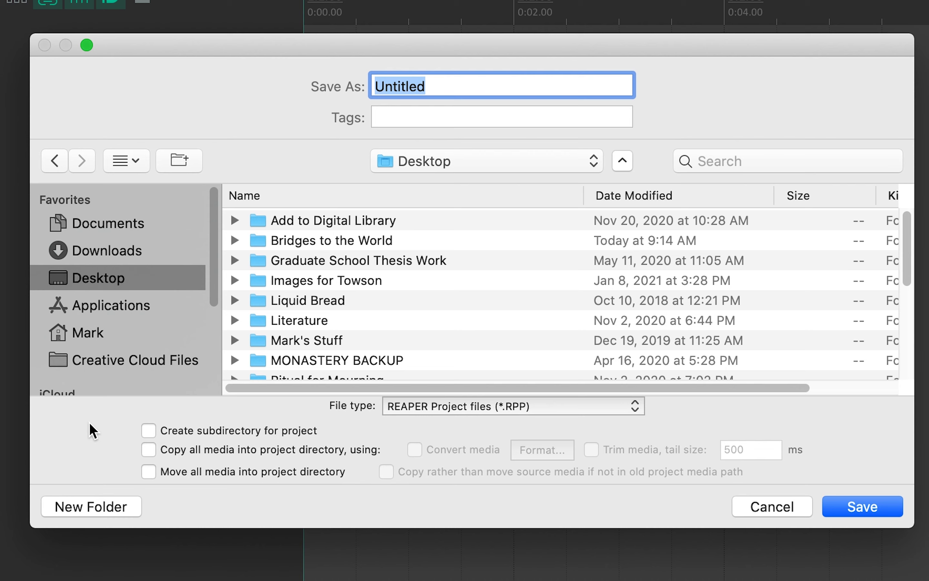
# Step: Save the project as Soundly Project in a new Desktop folder named Soundly, with a project subdirectory and all media copied into it
pyautogui.click(149, 430)
pyautogui.click(150, 450)
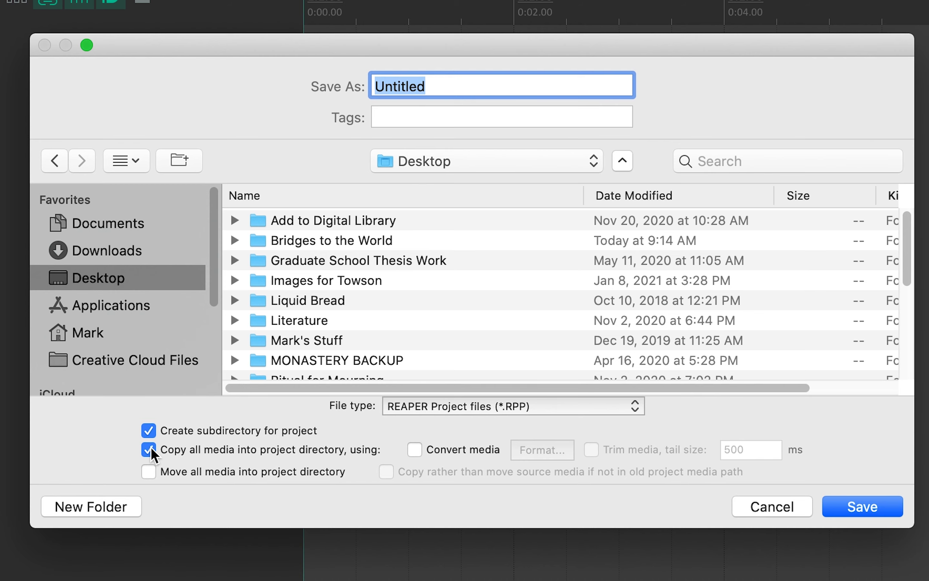
pyautogui.click(95, 507)
pyautogui.write('Soundly')
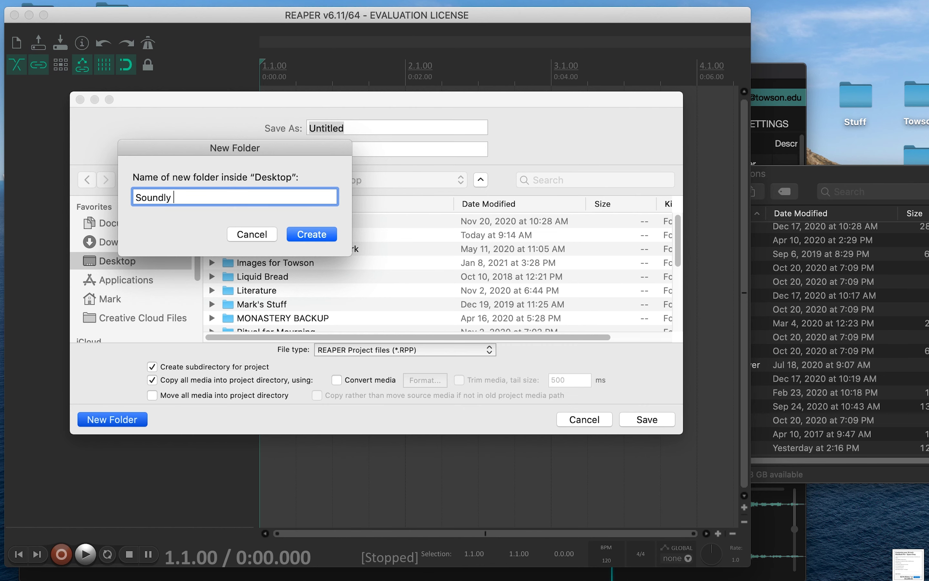
pyautogui.click(326, 233)
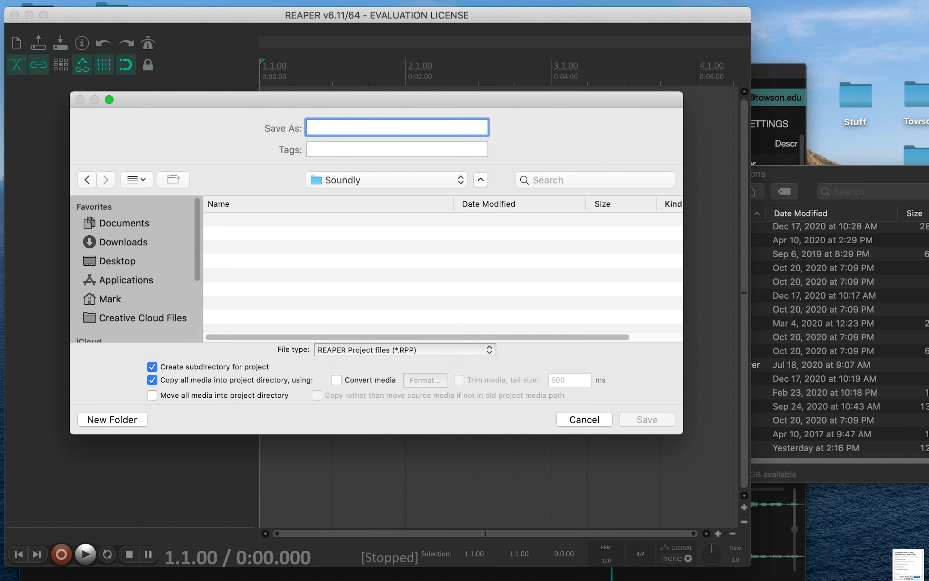
pyautogui.write('Soundly Project')
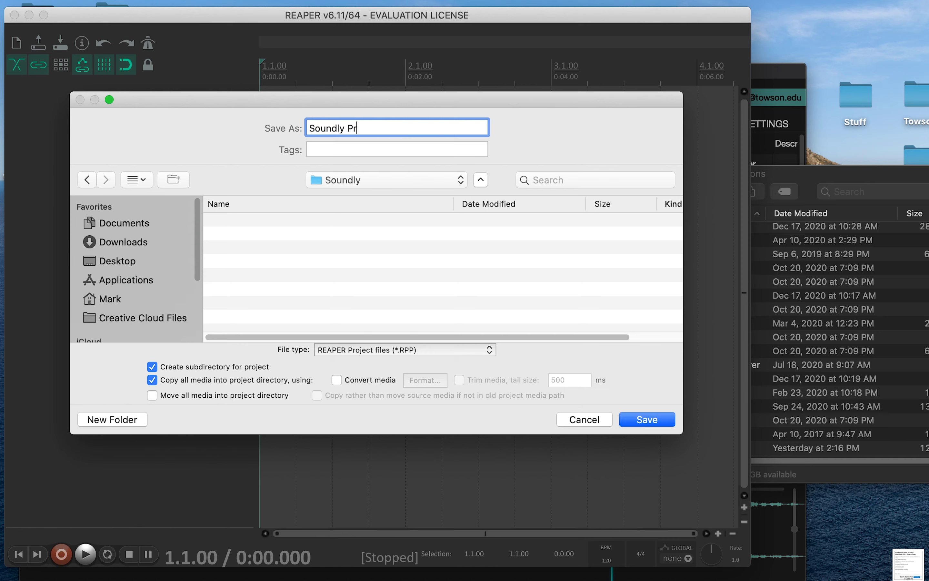
pyautogui.click(646, 420)
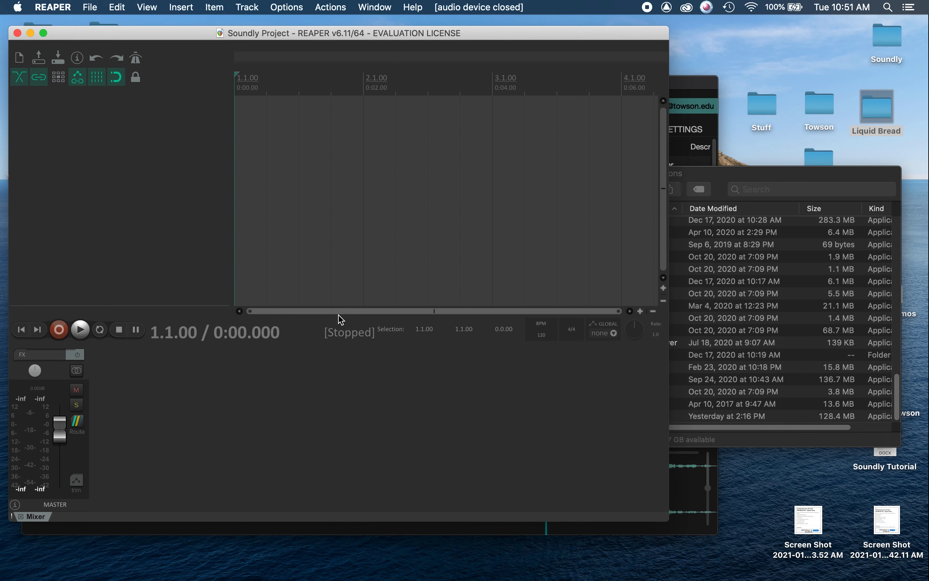
# Step: Set the project's path for saving media files to a new folder named Project Media inside the Soundly folder
pyautogui.click(90, 7)
pyautogui.moveTo(142, 133)
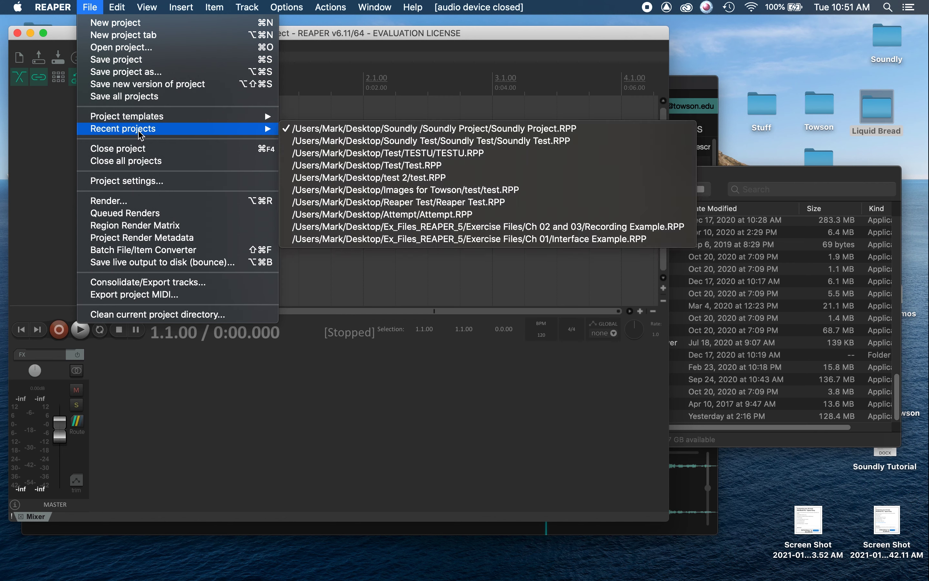
pyautogui.click(141, 188)
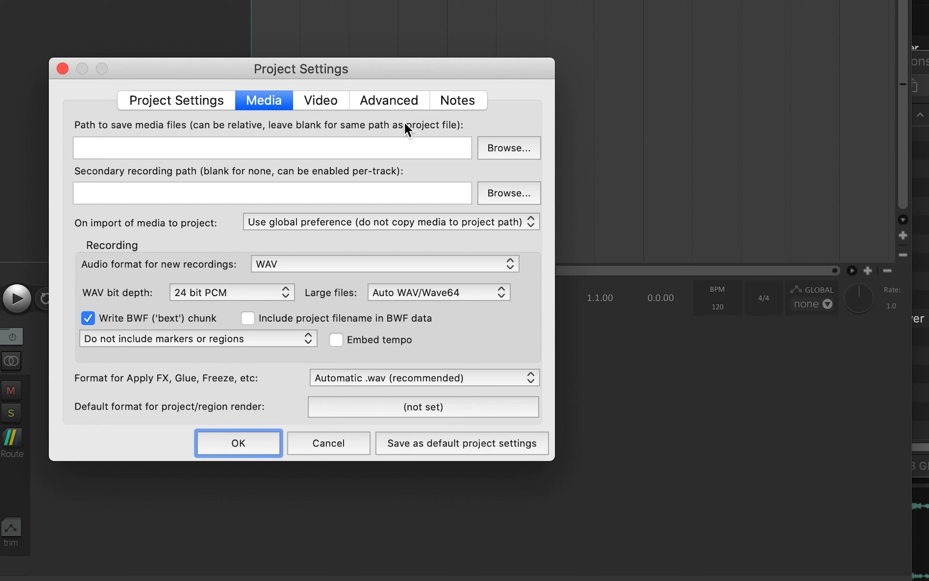
pyautogui.click(508, 147)
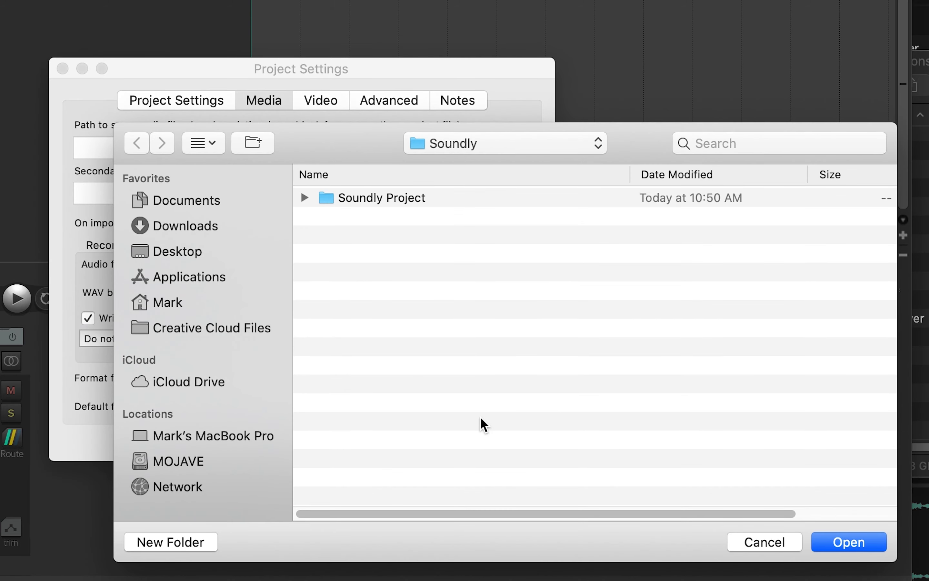
pyautogui.click(192, 542)
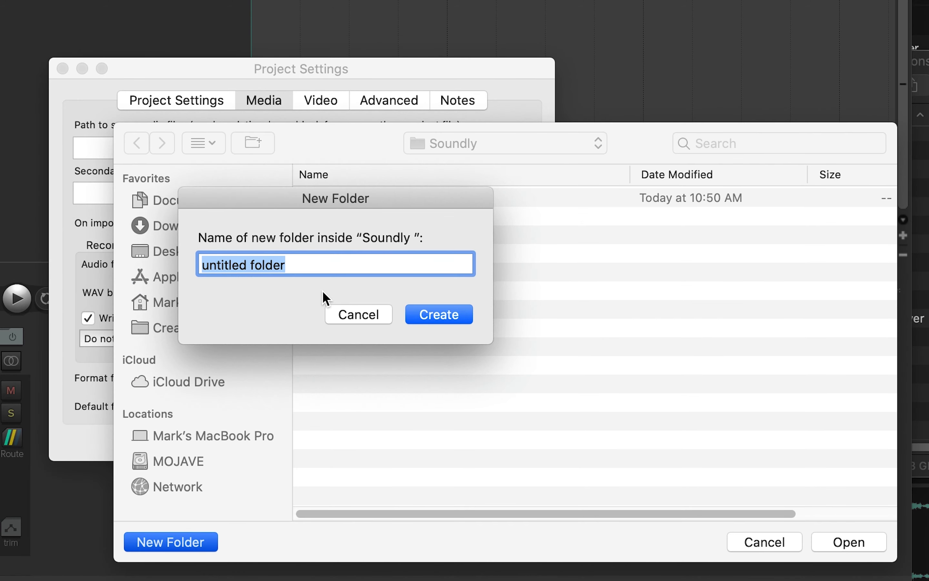
pyautogui.write('Proj')
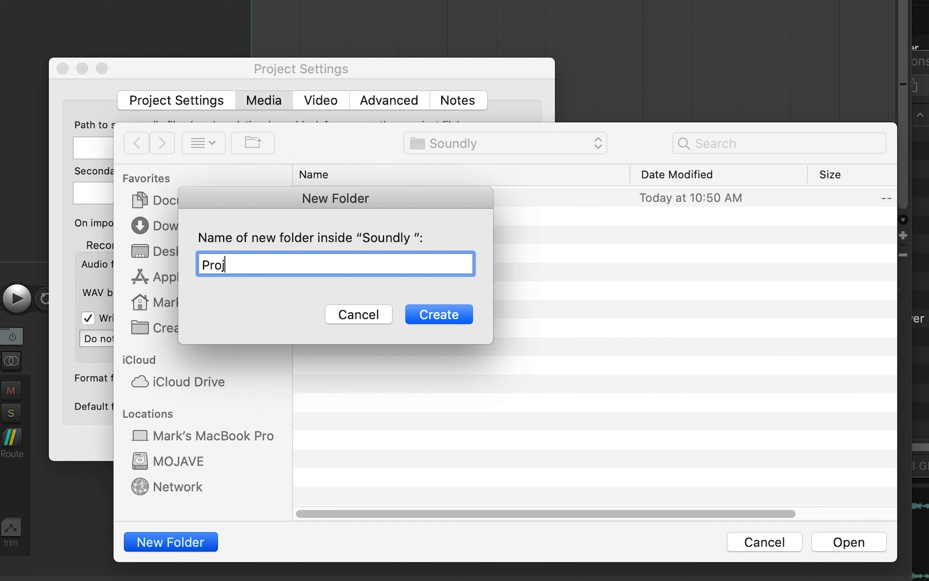
pyautogui.write('ect Media')
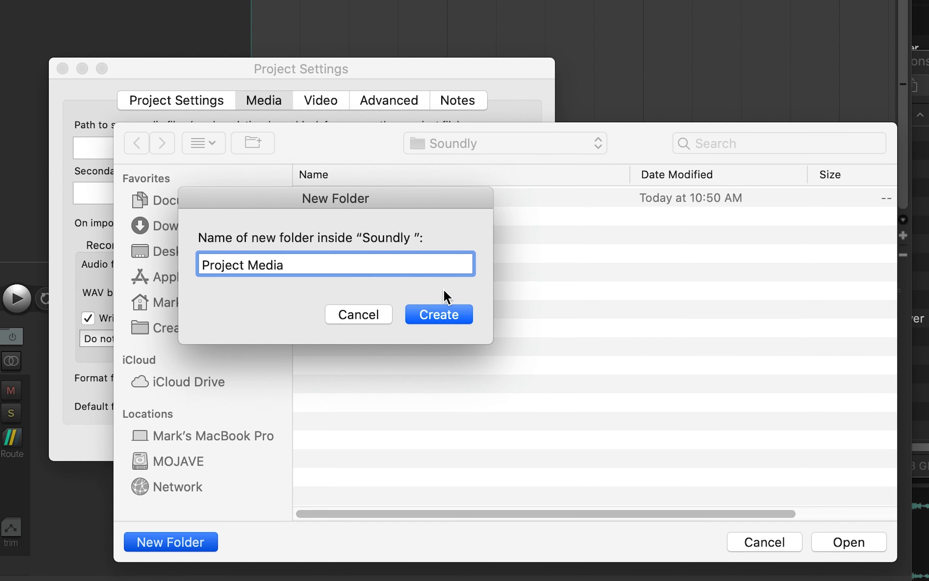
pyautogui.click(444, 316)
pyautogui.click(848, 542)
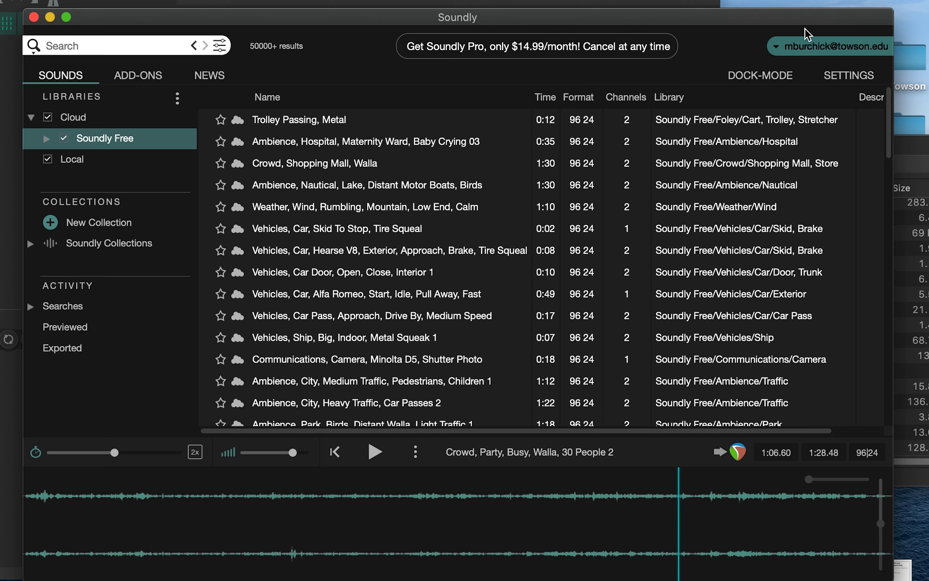
# Step: Switch to Soundly and enable saving dragged files to the Pro Tools sessions audio folder and relative to the Premiere project directory
pyautogui.click(830, 77)
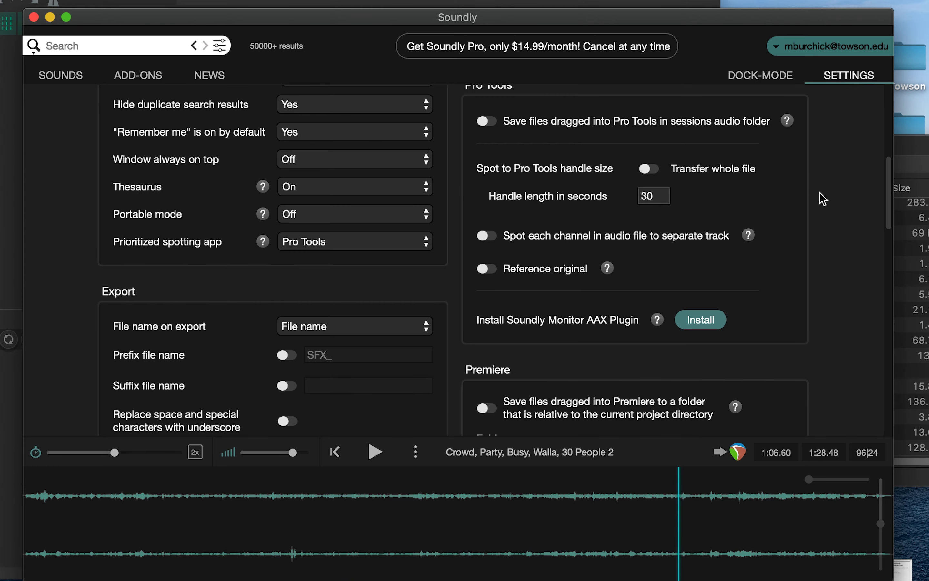
pyautogui.scroll(8, 820, 194)
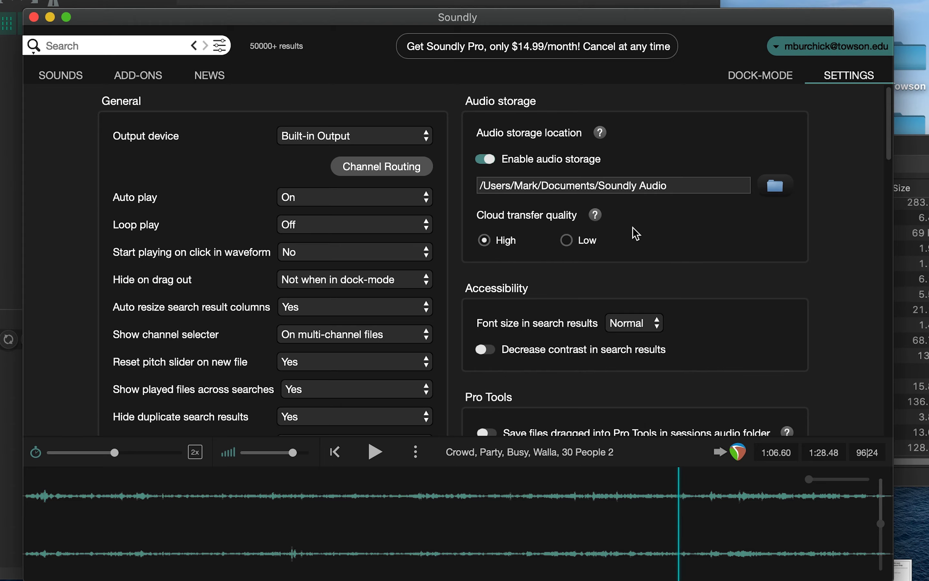
pyautogui.scroll(-10, 636, 233)
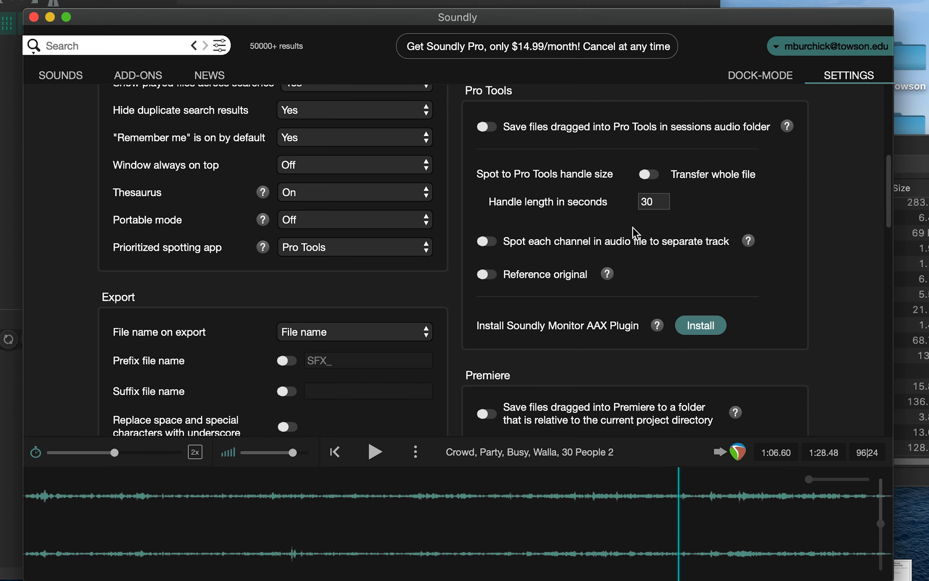
pyautogui.click(486, 128)
pyautogui.click(487, 414)
# Step: Browse the Soundly Free categories and Soundly Collections, viewing the In The Forest and Party collections
pyautogui.click(60, 75)
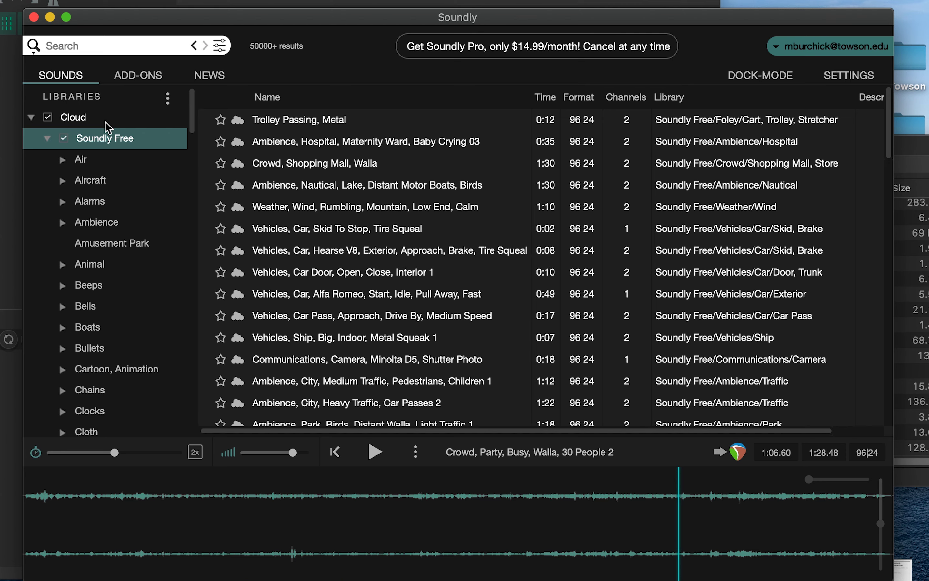
pyautogui.scroll(-10, 104, 265)
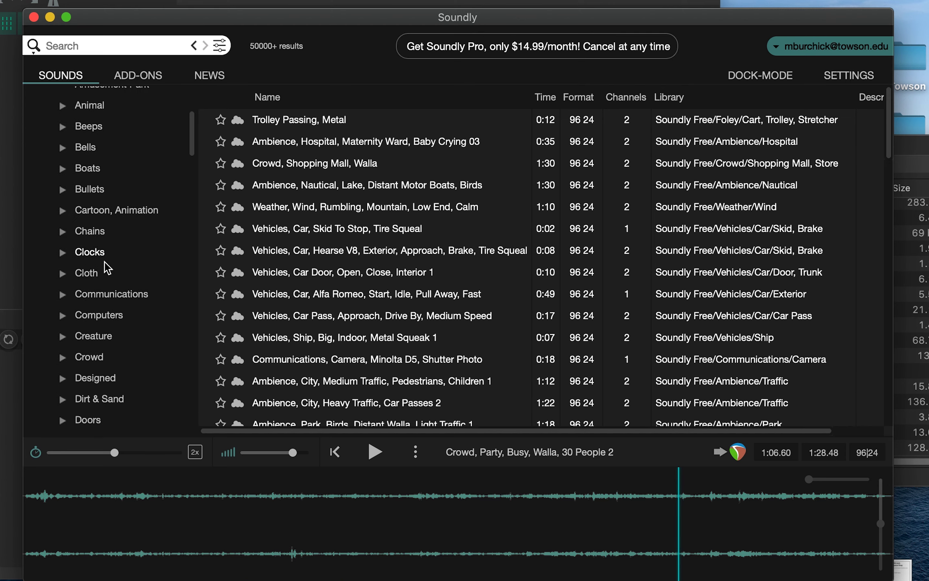
pyautogui.scroll(-20, 108, 266)
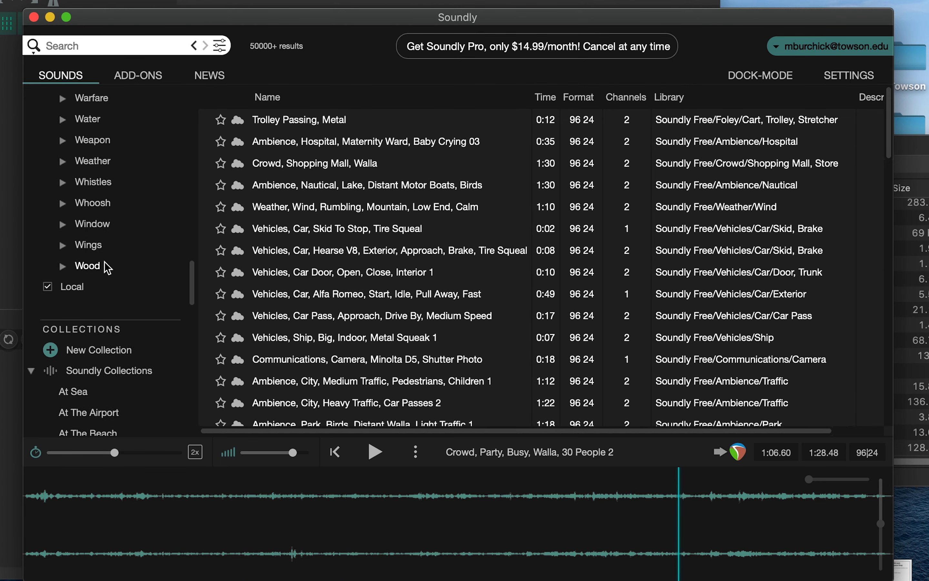
pyautogui.scroll(-8, 107, 266)
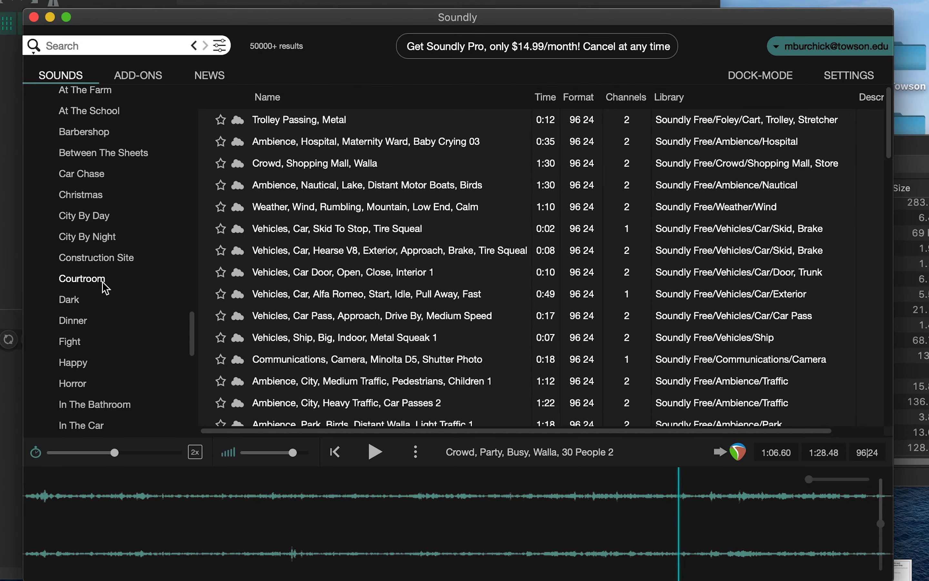
pyautogui.scroll(-3, 102, 282)
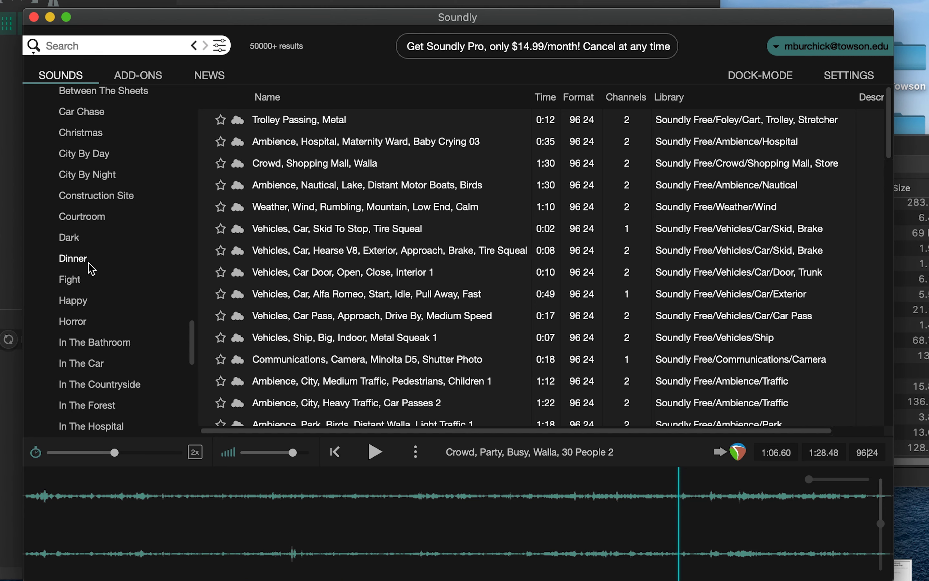
pyautogui.scroll(-9, 89, 281)
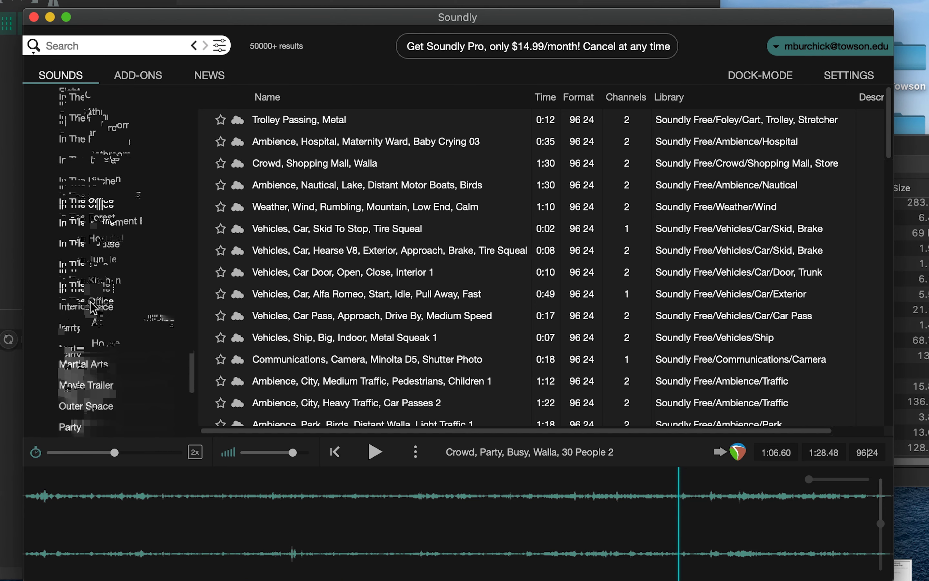
pyautogui.click(90, 225)
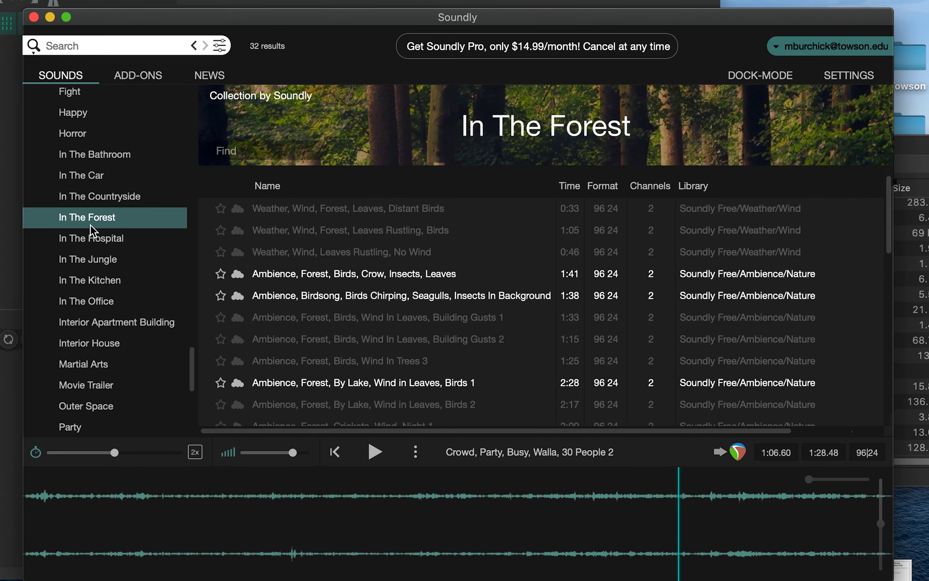
pyautogui.scroll(-5, 122, 230)
pyautogui.click(73, 321)
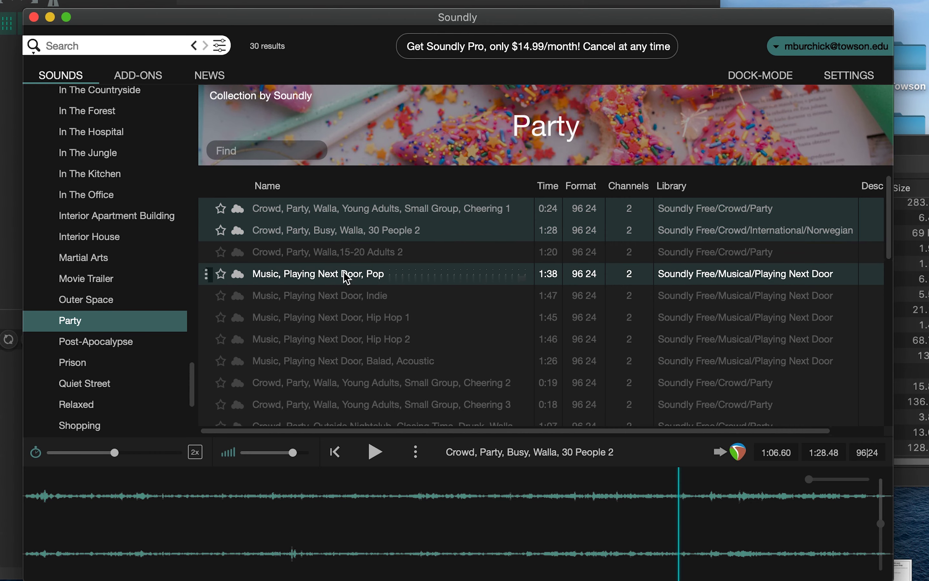
# Step: Search the sound library for "alarm" and preview the Alarms, Bell, School, Ring sound
pyautogui.click(136, 43)
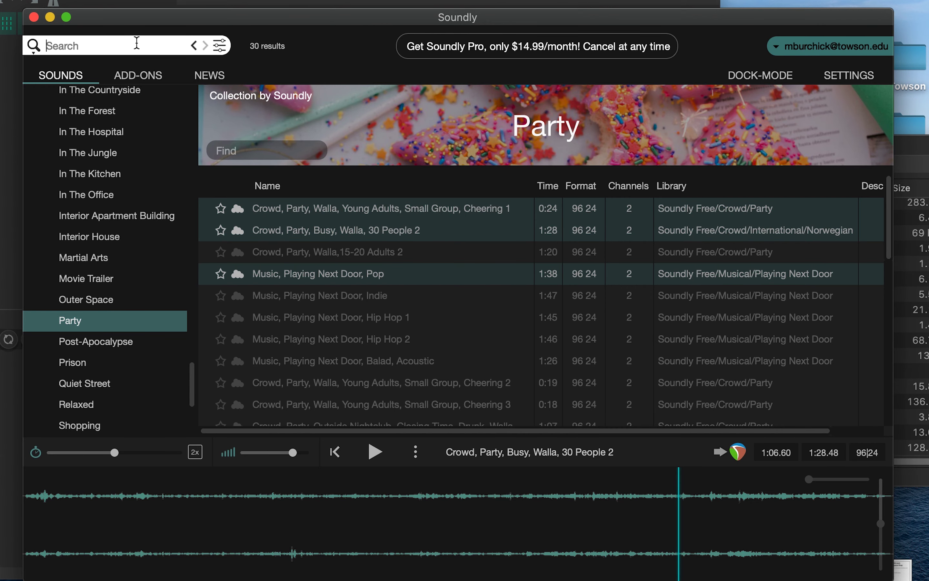
pyautogui.write('alarm')
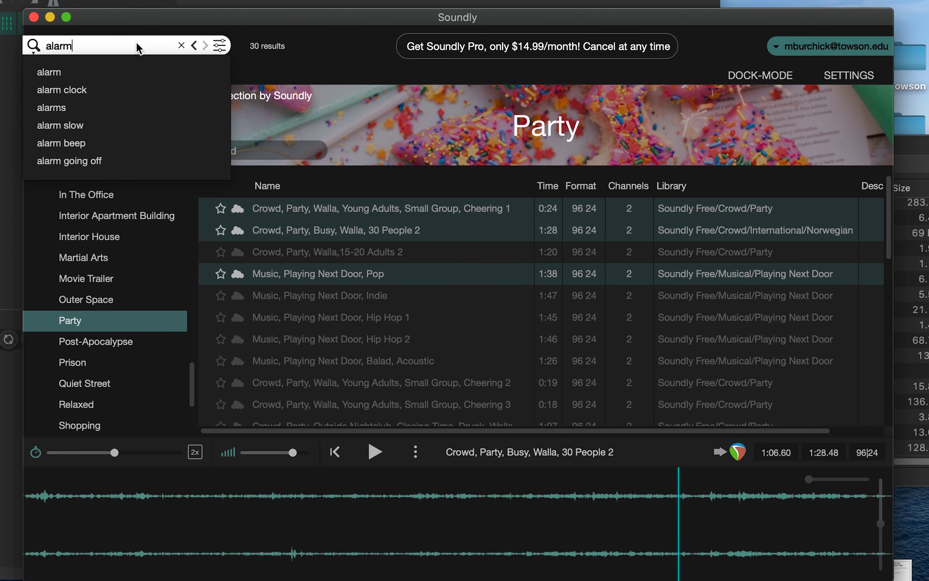
pyautogui.press('Return')
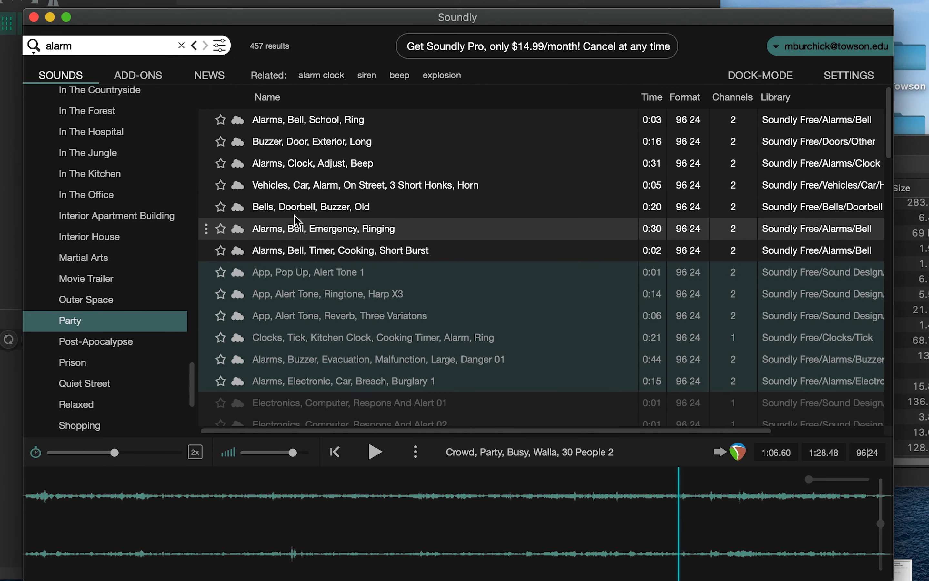
pyautogui.click(303, 209)
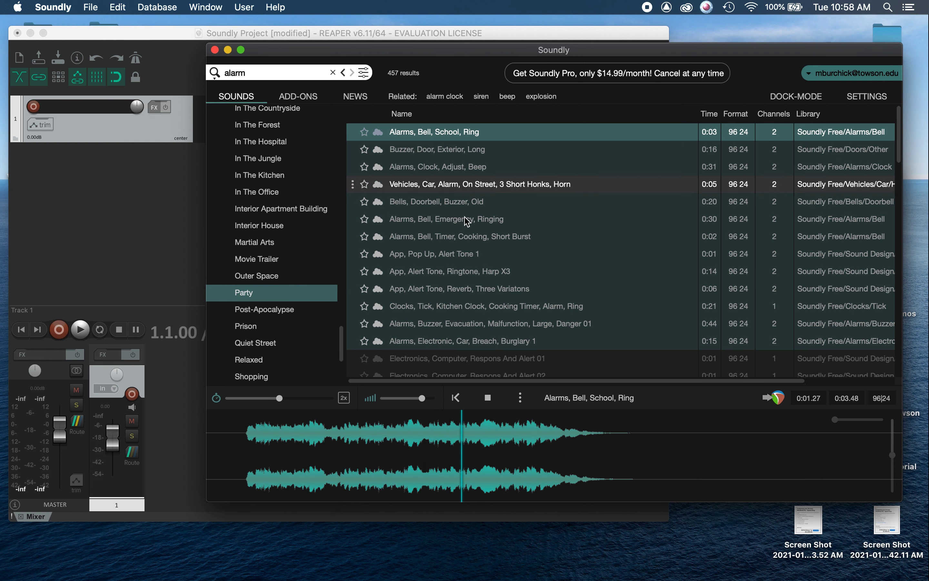
pyautogui.click(376, 454)
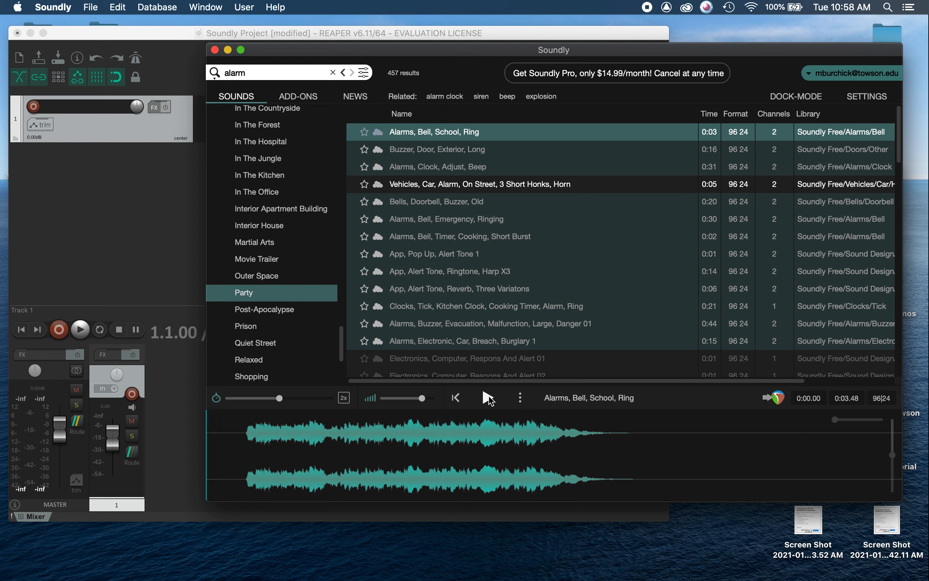
# Step: Select the ringing part of the Alarms, Bell, School, Ring waveform and place it on track 1 in REAPER at about 1.2.00
pyautogui.click(243, 436)
pyautogui.moveTo(243, 436); pyautogui.dragTo(676, 442)
pyautogui.moveTo(773, 398); pyautogui.dragTo(261, 133)
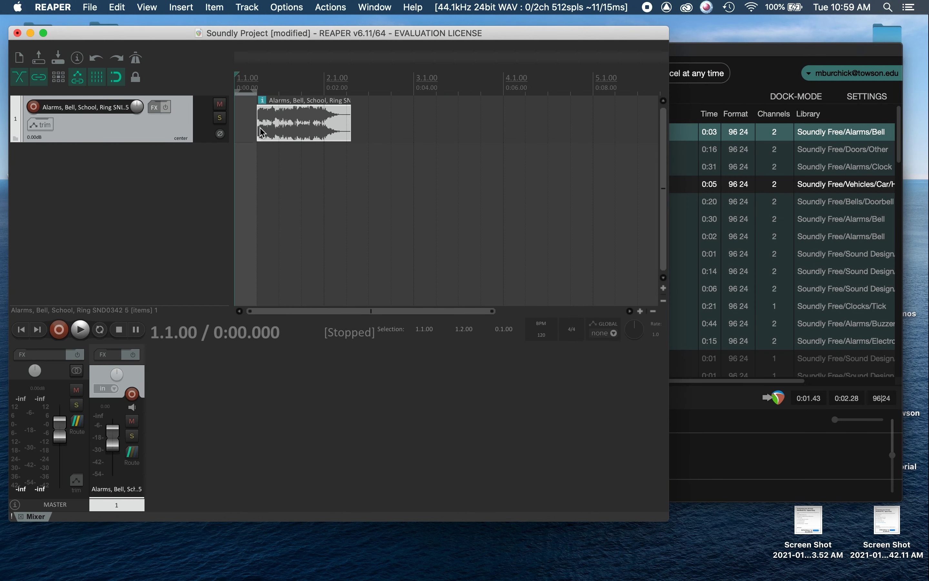